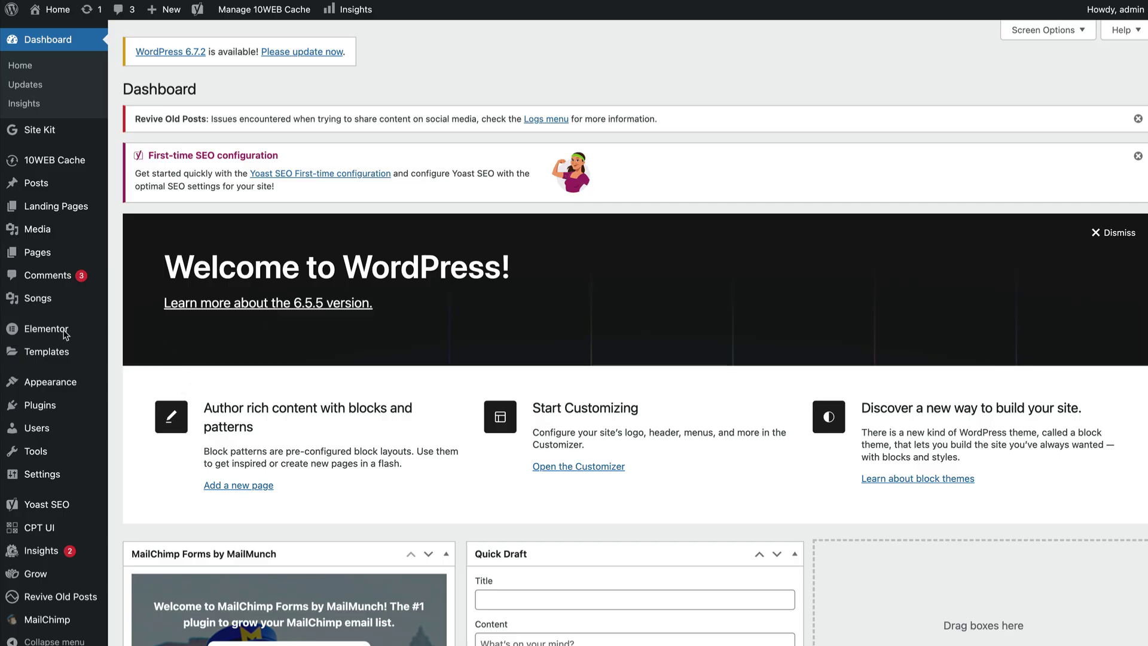
# Search the WordPress plugin directory for 'rankmath' from Plugins > Add New Plugin
pyautogui.moveTo(39, 406)
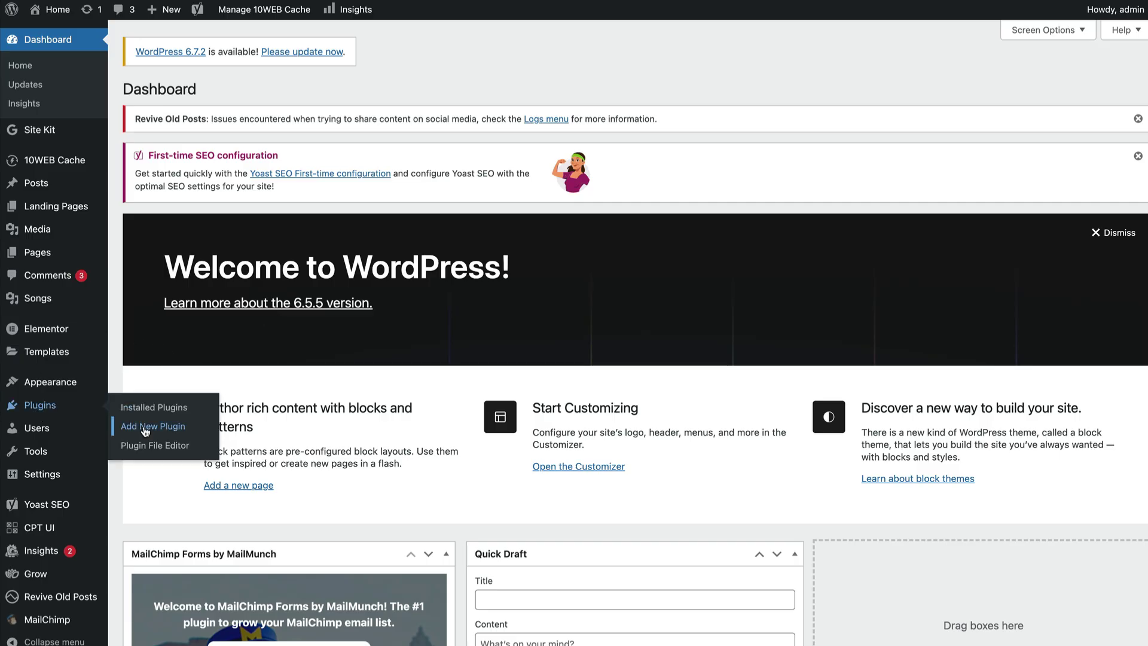
pyautogui.click(145, 429)
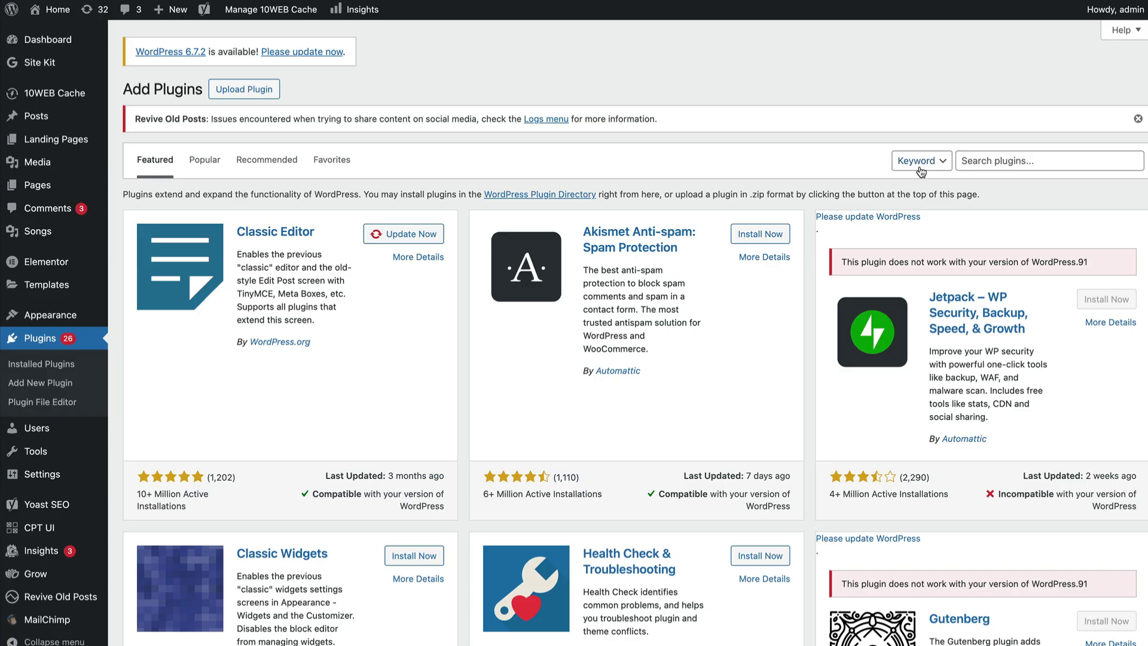
pyautogui.click(980, 162)
pyautogui.write('rankmath')
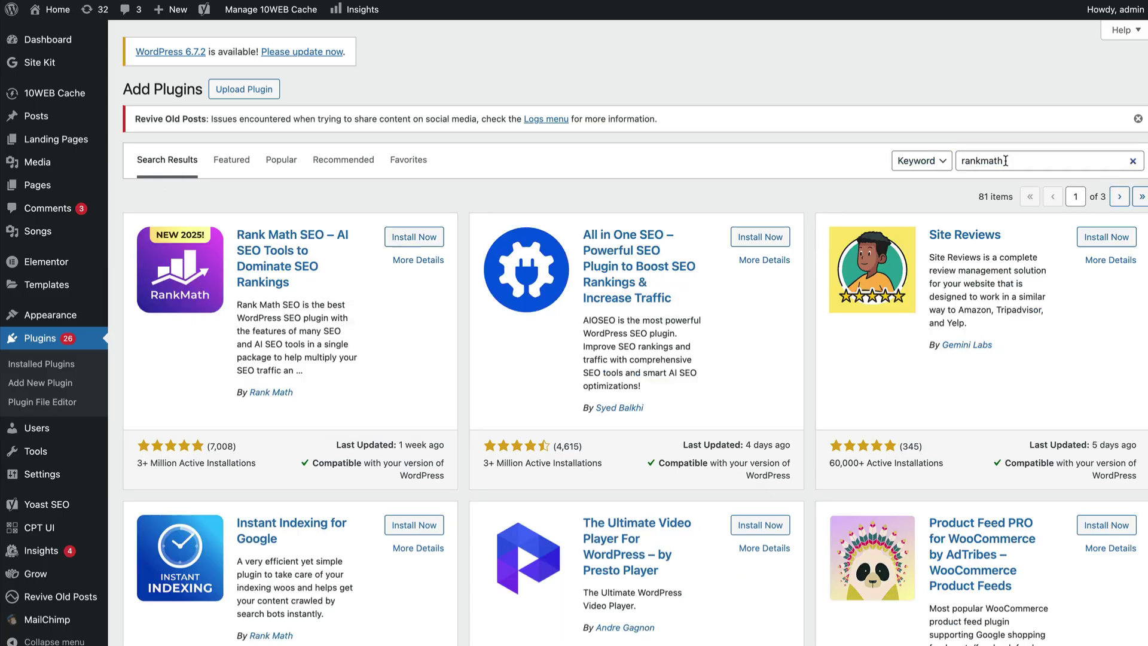
pyautogui.moveTo(1003, 161); pyautogui.dragTo(957, 160)
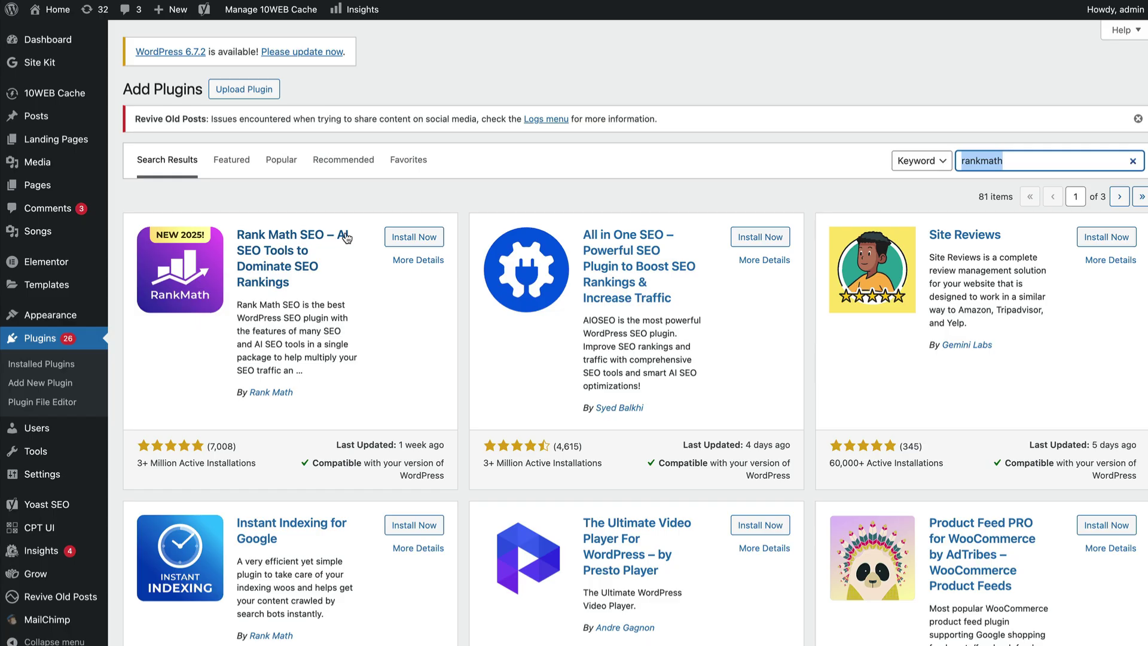
# Install and activate Rank Math SEO, then connect a free account and confirm the Free Plan
pyautogui.click(412, 238)
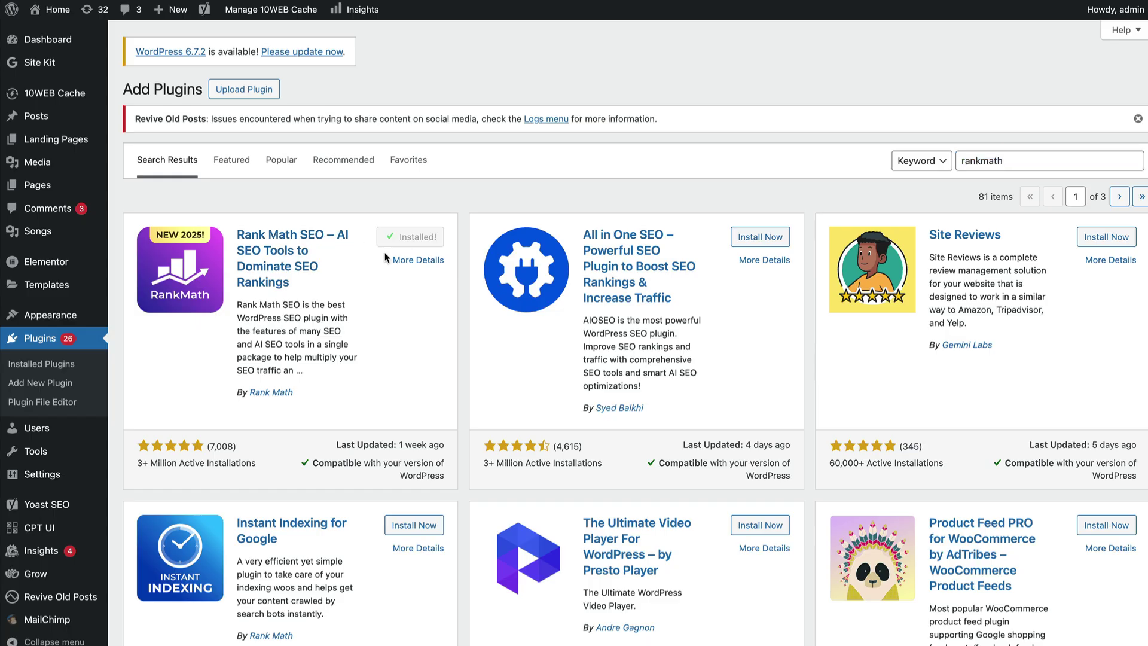
pyautogui.click(410, 239)
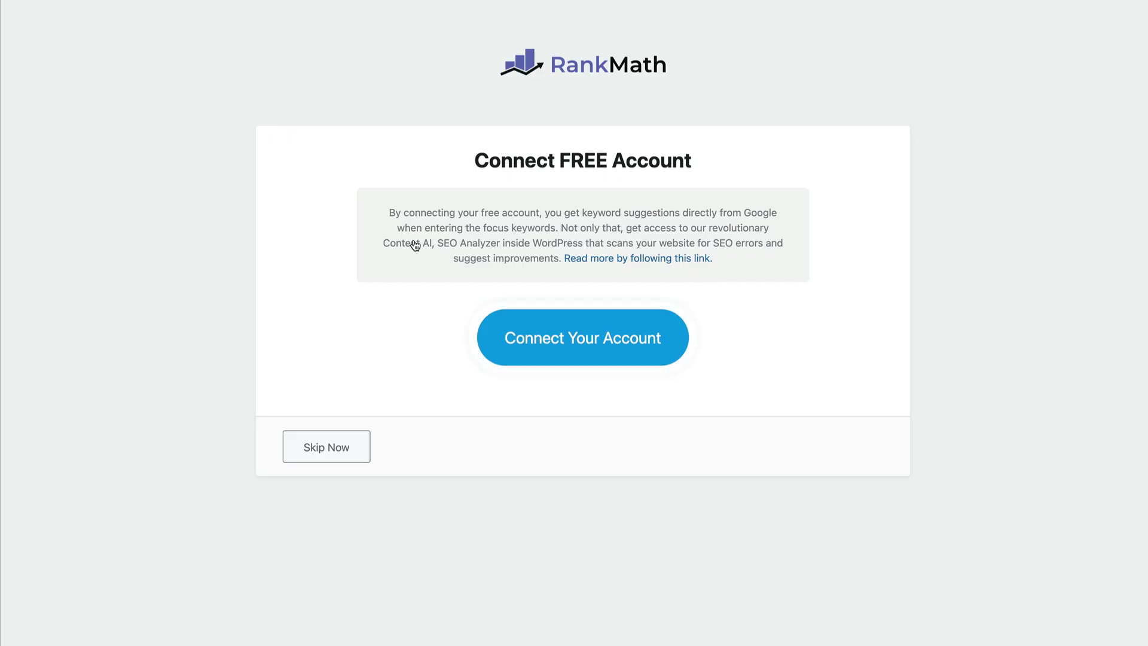
pyautogui.click(573, 350)
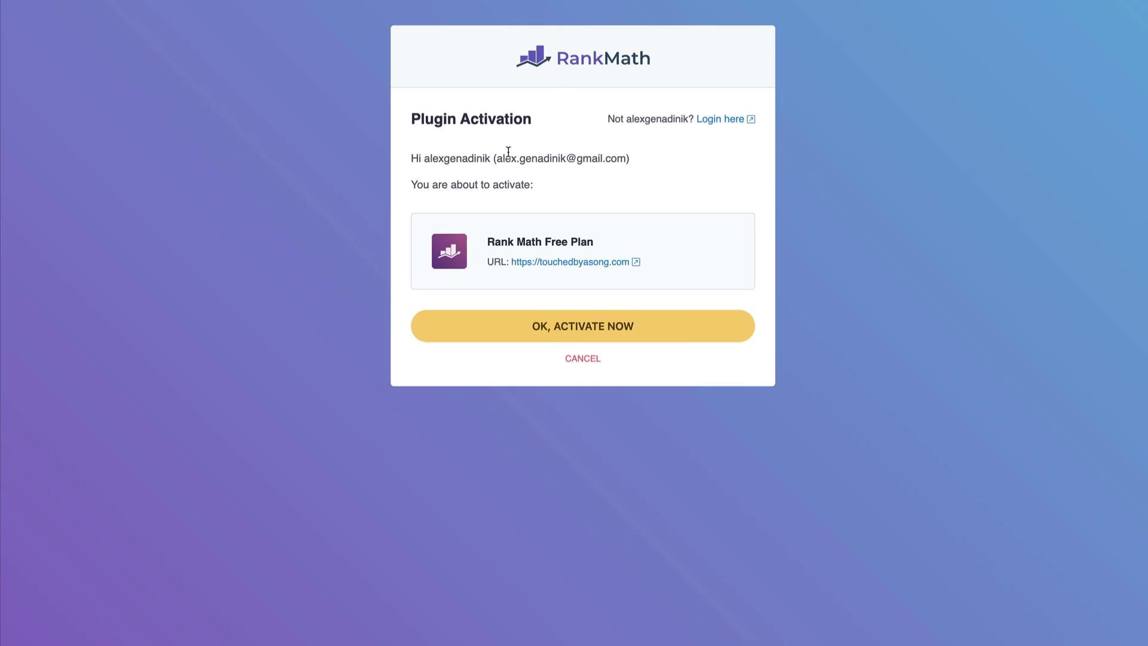
pyautogui.moveTo(496, 156); pyautogui.dragTo(620, 159)
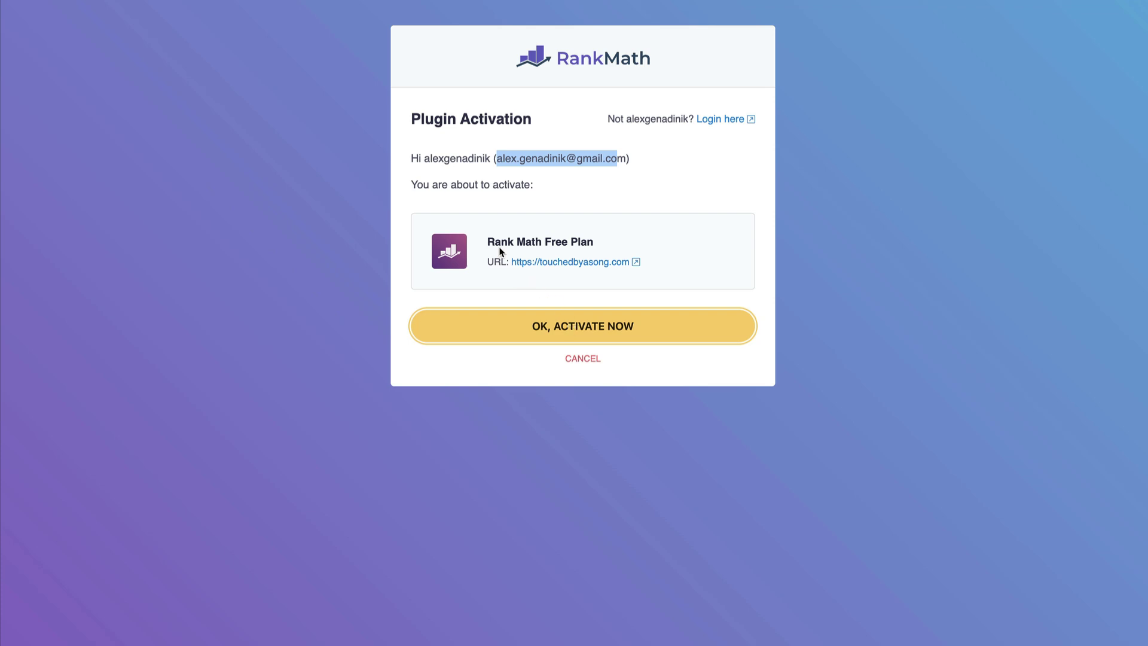
pyautogui.moveTo(551, 244); pyautogui.dragTo(488, 243)
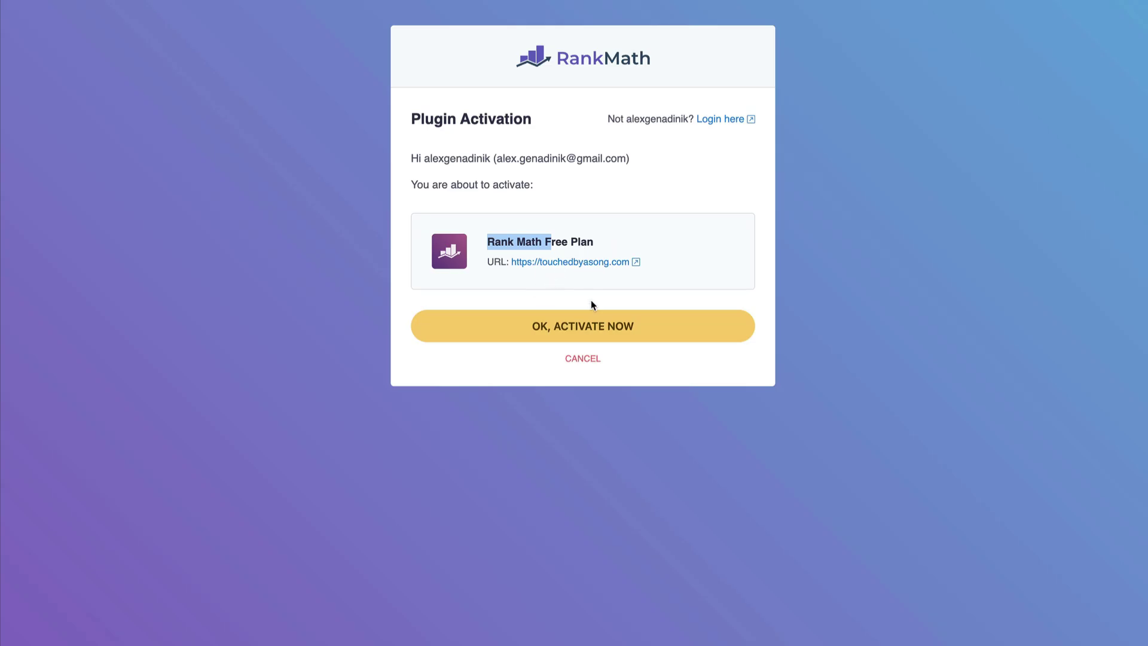
pyautogui.click(566, 332)
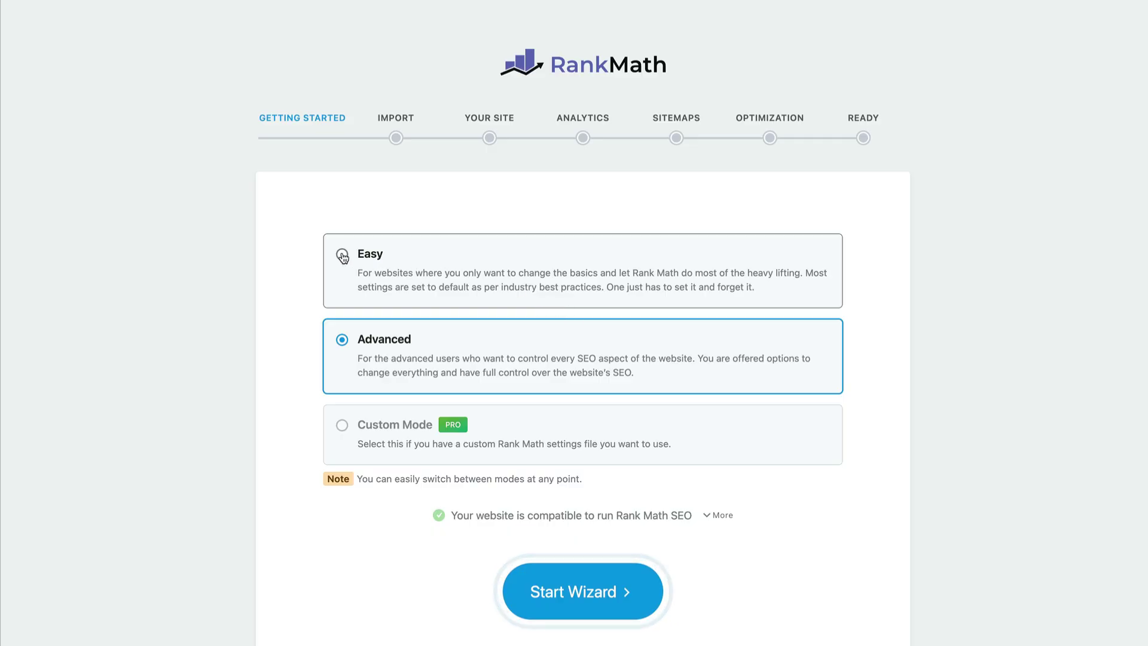
# Choose Easy setup mode and start the Rank Math wizard
pyautogui.click(342, 255)
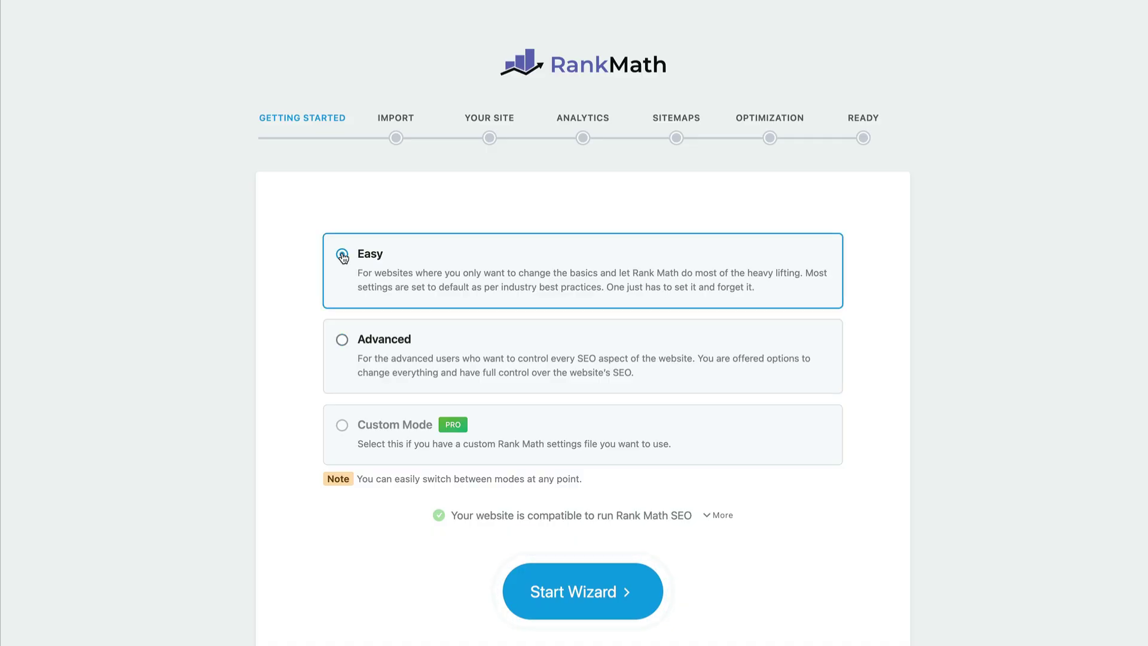
pyautogui.click(579, 601)
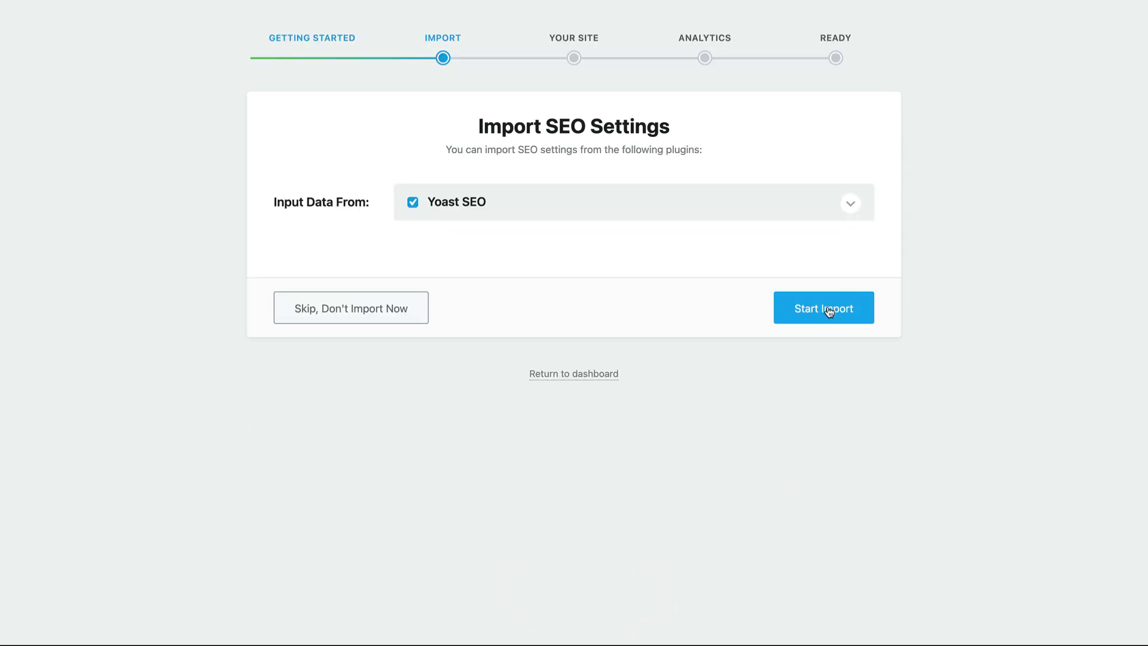
# Skip the Yoast SEO import and keep Personal Blog as the site type
pyautogui.click(326, 315)
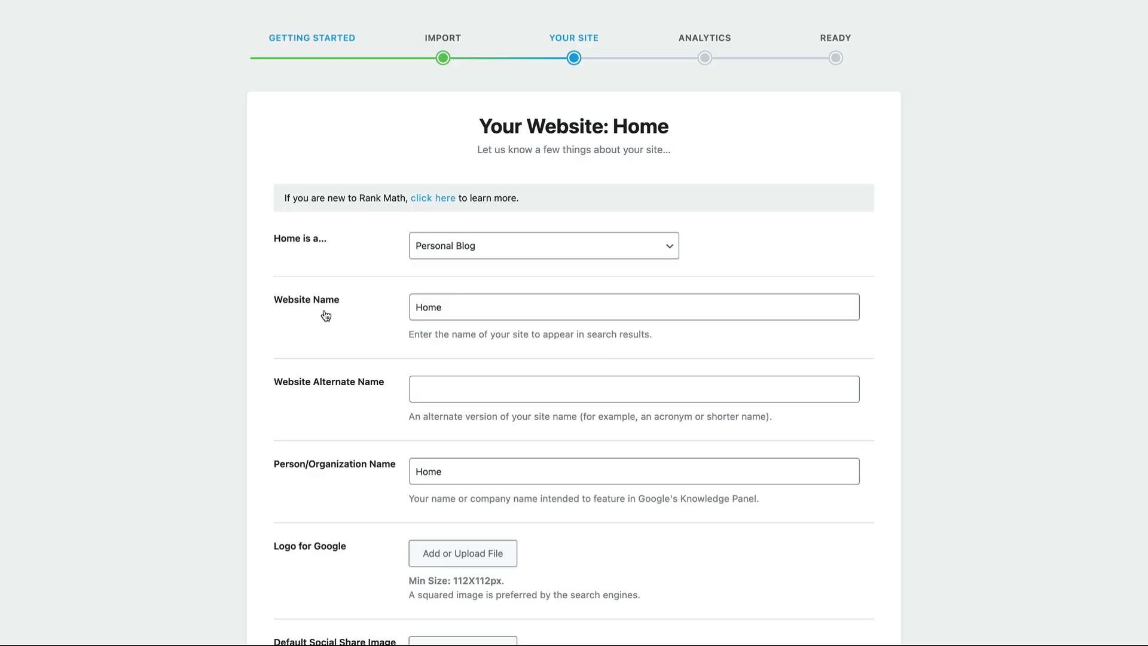
pyautogui.scroll(-2, 326, 315)
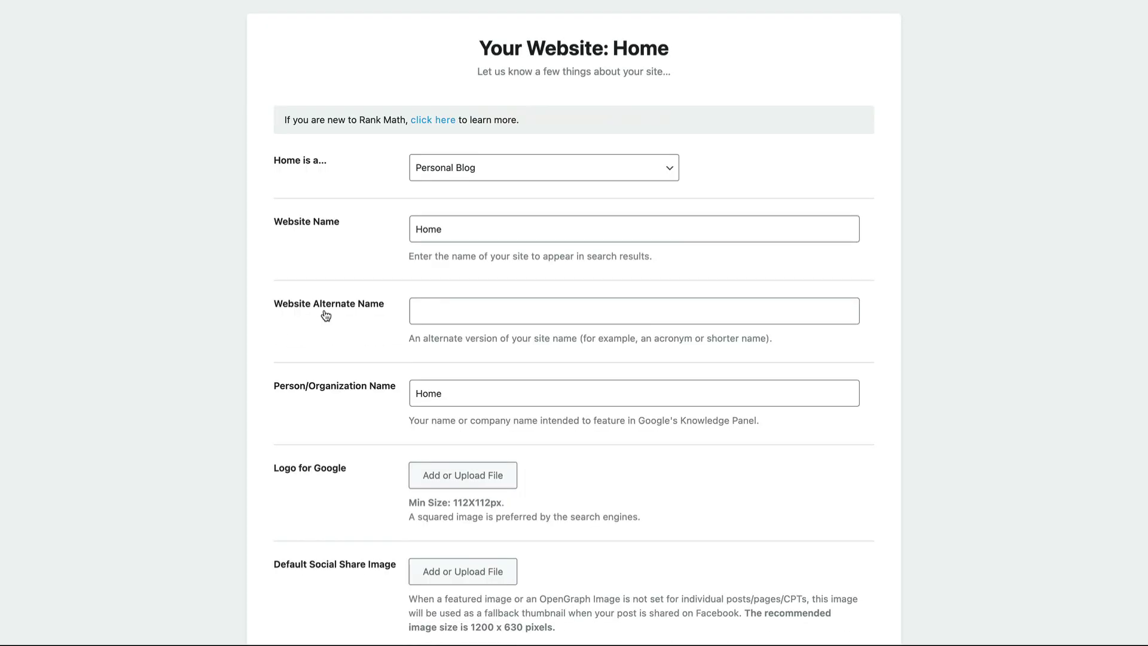
pyautogui.click(541, 225)
pyautogui.click(610, 178)
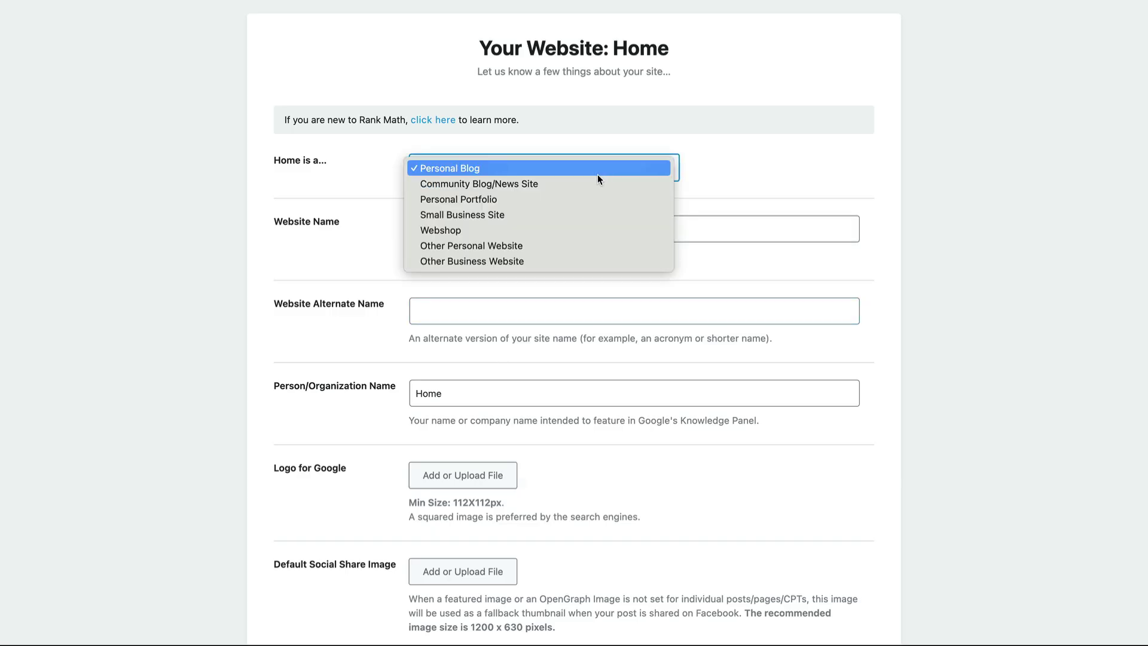
pyautogui.click(517, 225)
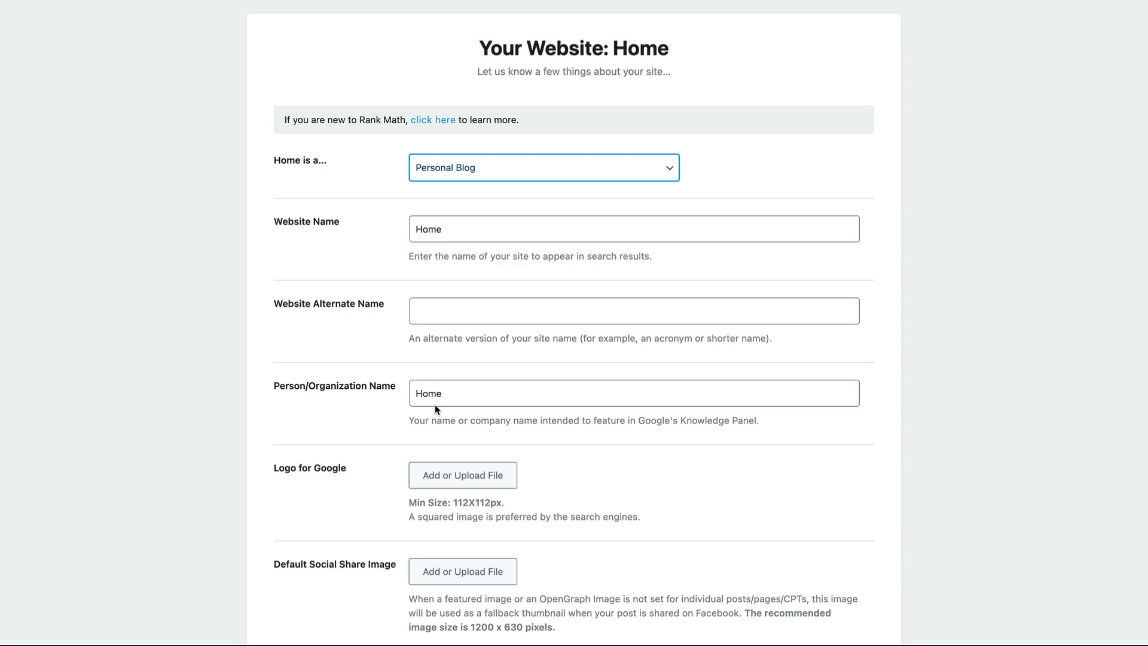
# Review the Your Website details, noting the recommended 1200 x 630 image size, and save them
pyautogui.scroll(-3, 430, 442)
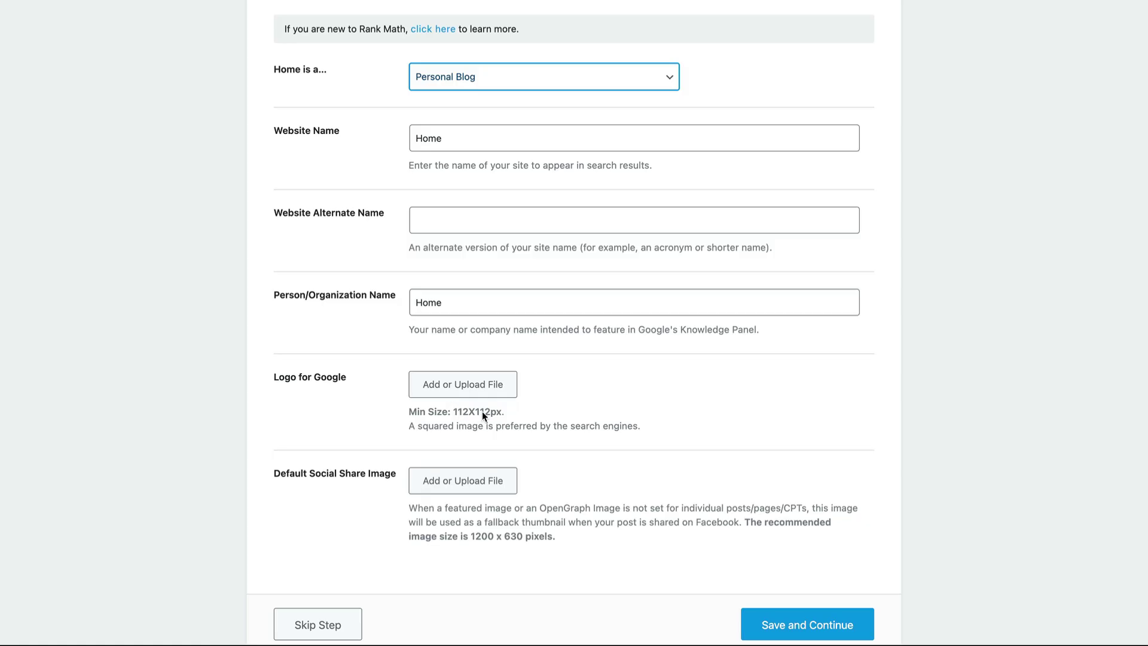
pyautogui.scroll(-2, 418, 425)
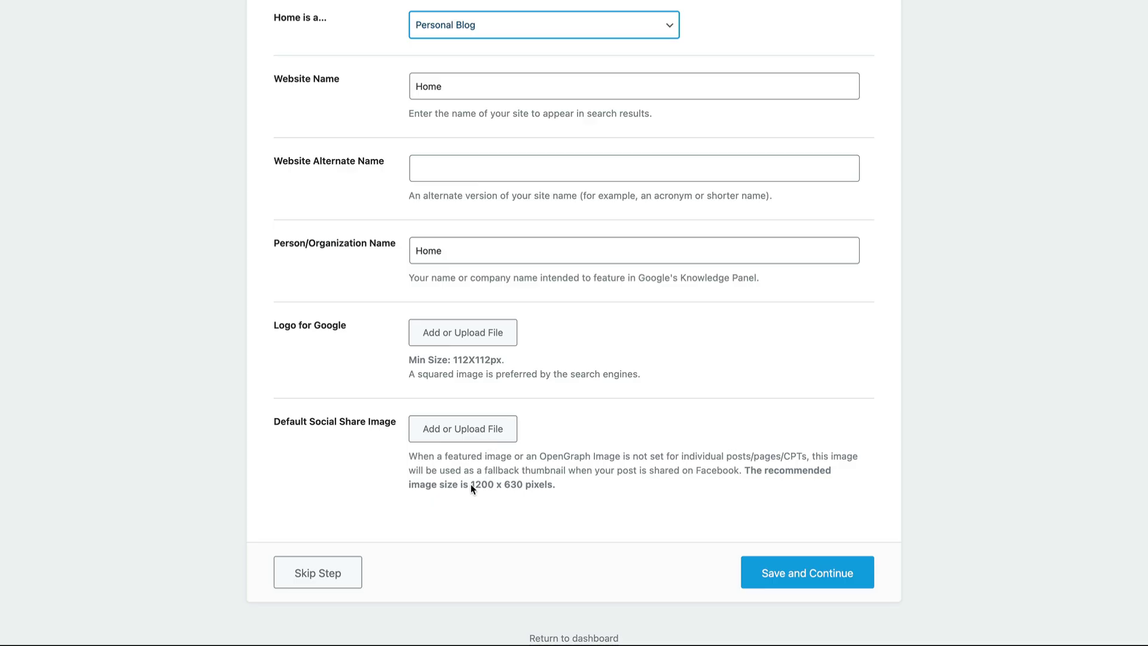
pyautogui.moveTo(475, 485); pyautogui.dragTo(677, 516)
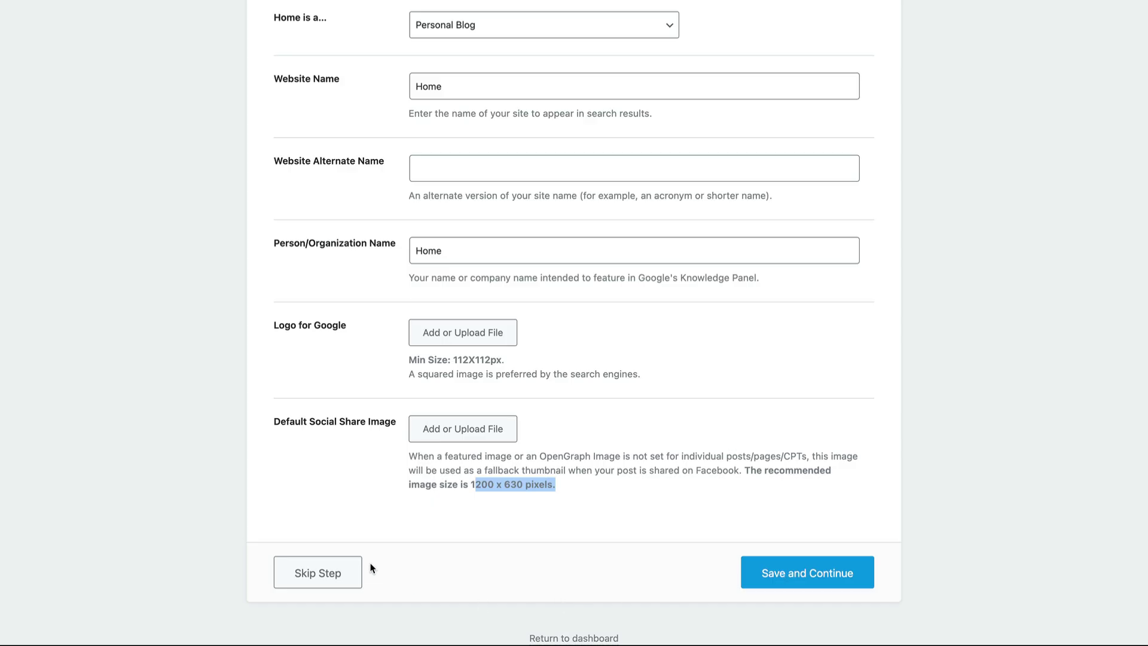
pyautogui.click(312, 574)
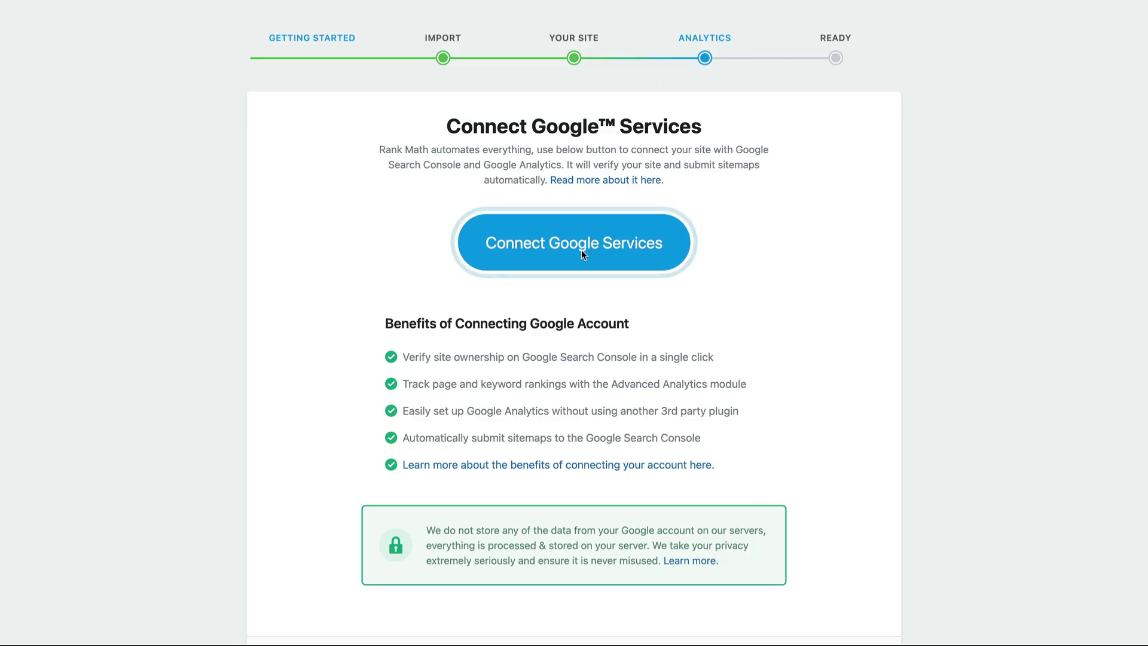
# Skip the Google Services connection on the Analytics step
pyautogui.scroll(-2, 581, 249)
pyautogui.scroll(2, 666, 274)
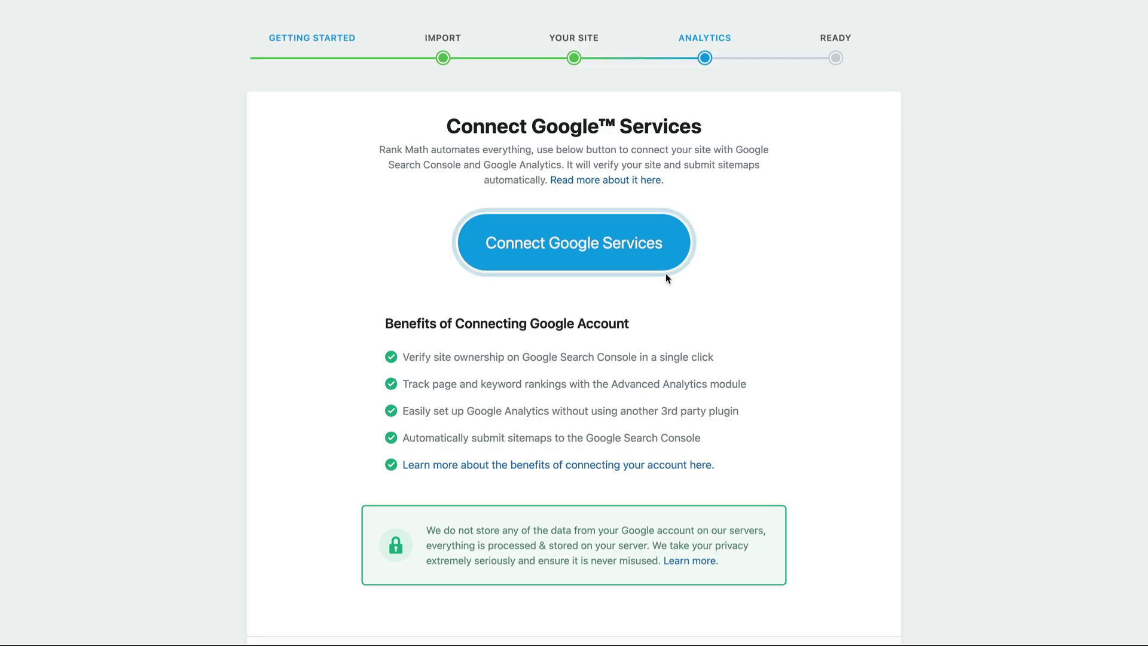
pyautogui.scroll(-3, 666, 274)
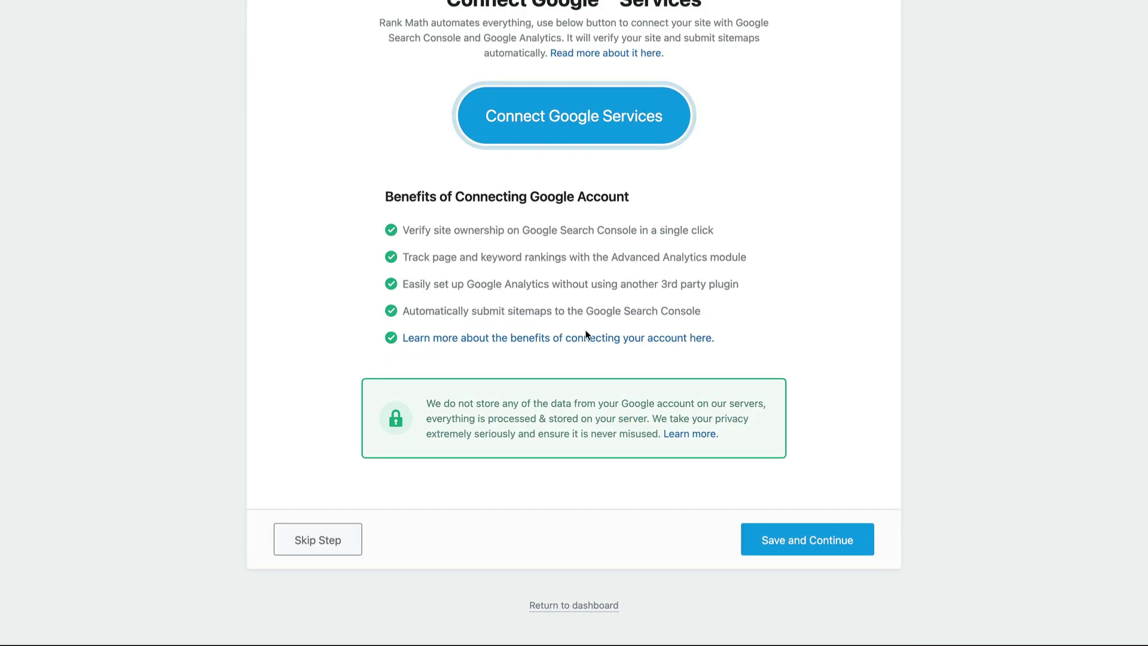
pyautogui.click(310, 540)
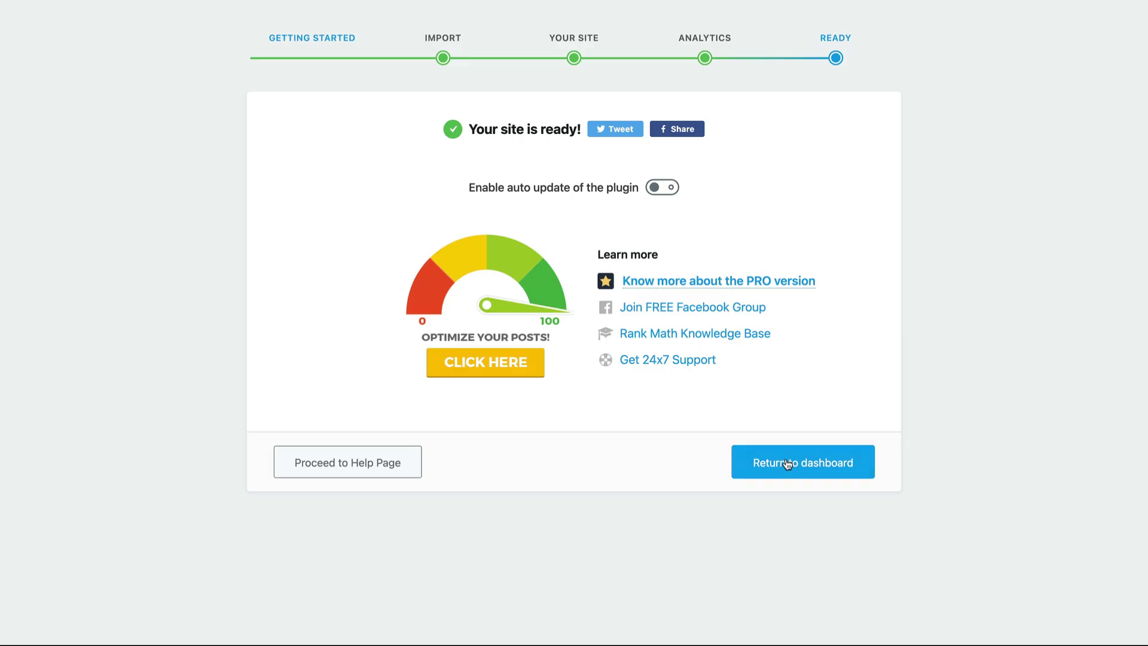
# Leave the wizard, browse the Pages and MailMunch landing pages lists, then return to Rank Math's Modules dashboard
pyautogui.click(789, 465)
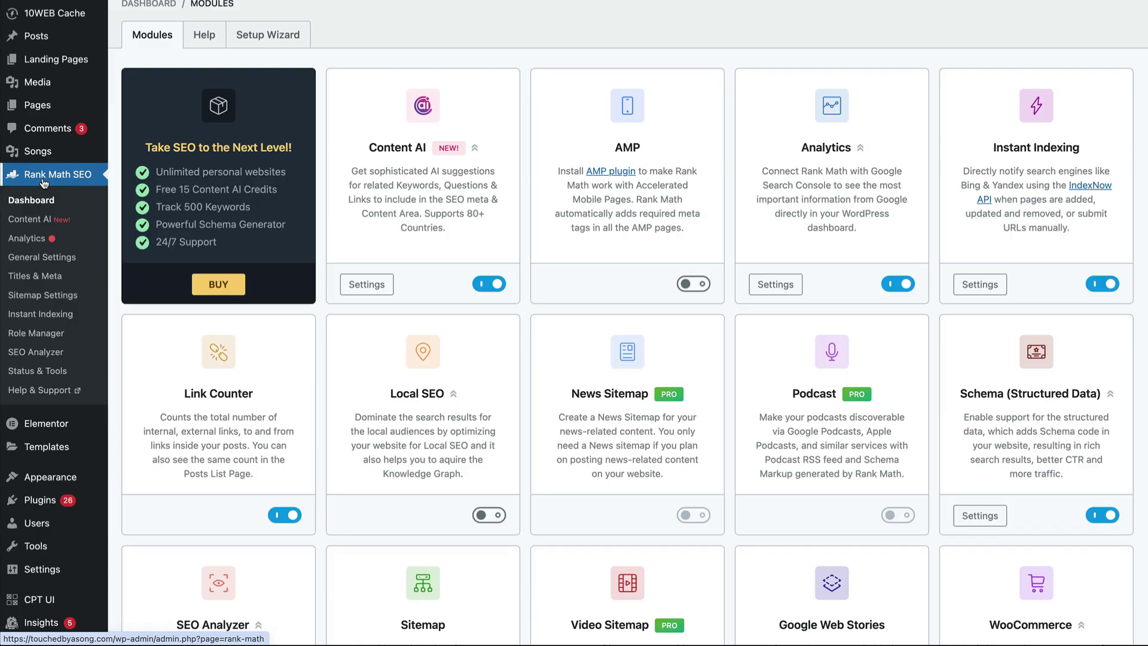
pyautogui.click(38, 106)
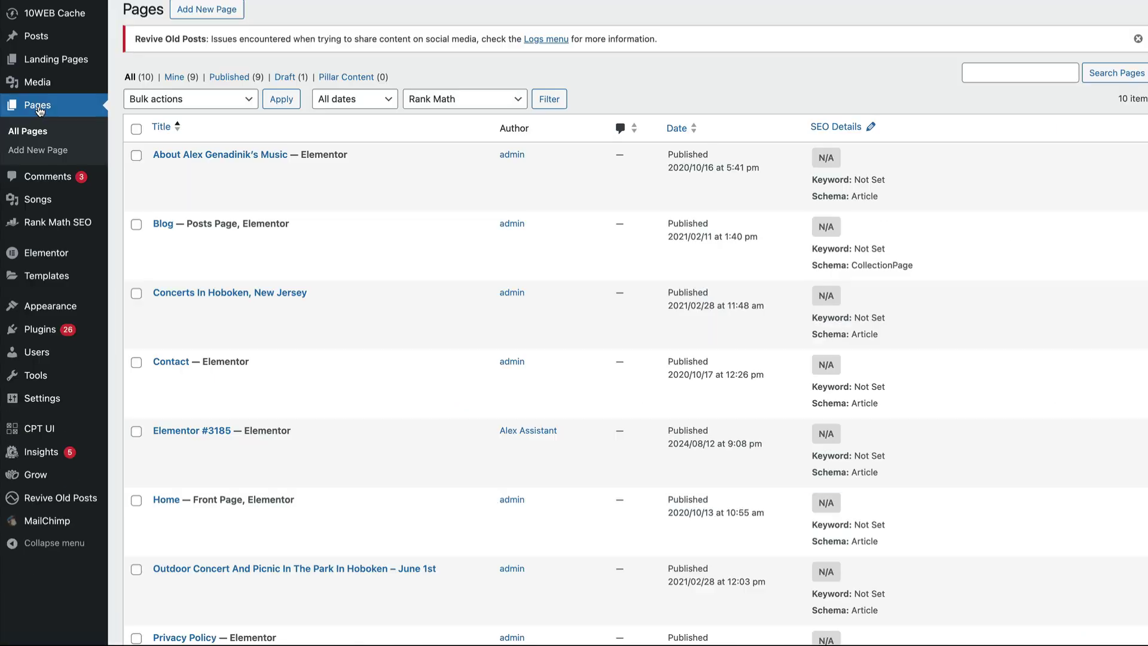
pyautogui.click(37, 63)
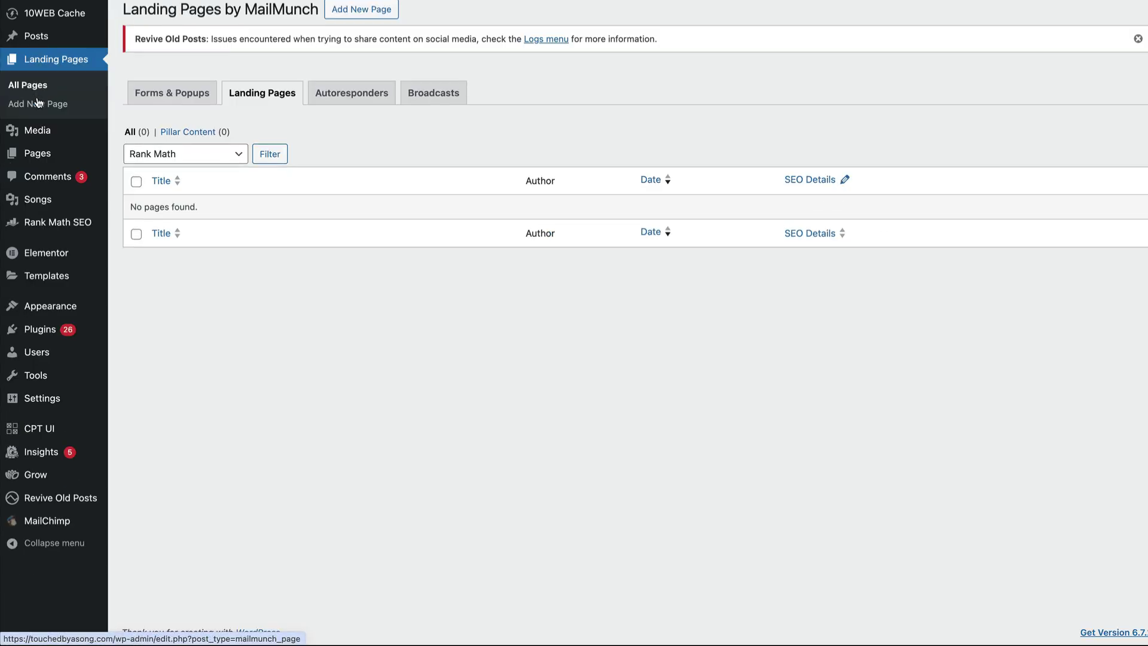
pyautogui.click(34, 156)
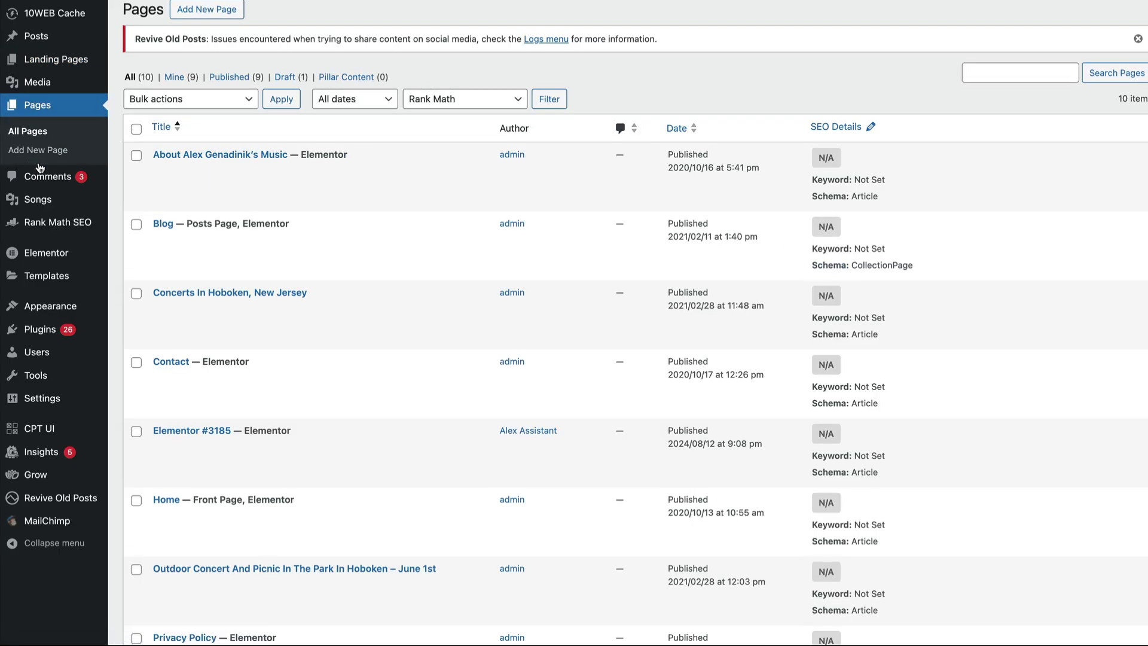
pyautogui.click(45, 225)
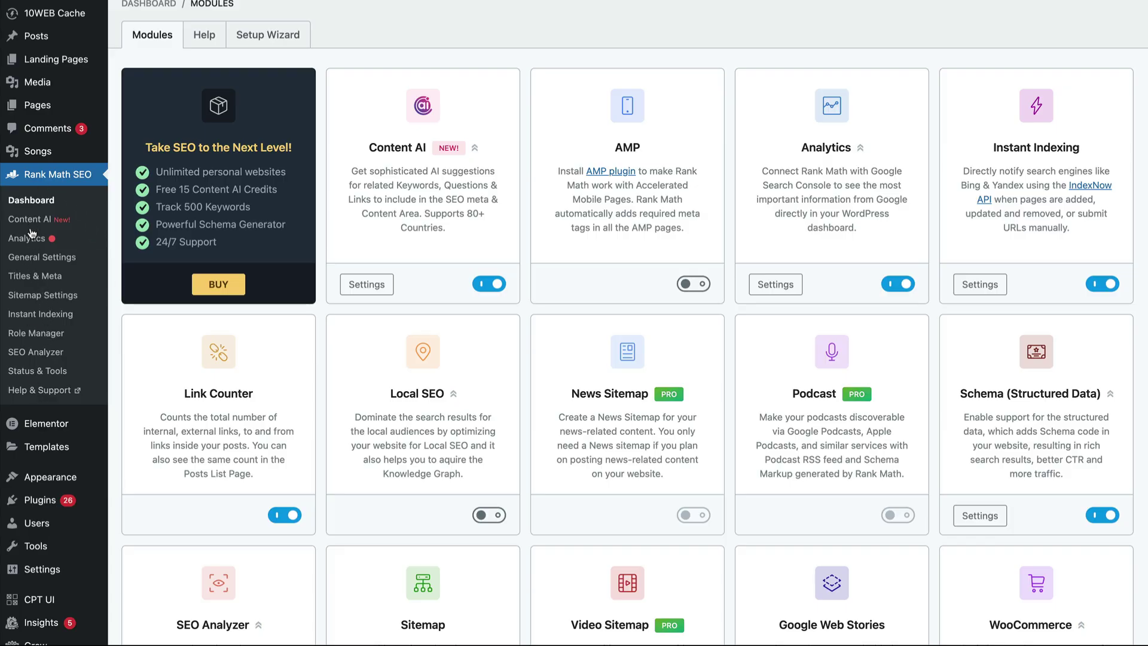
# Look over the Titles & Meta settings, then run the SEO Analyzer on the site
pyautogui.click(31, 276)
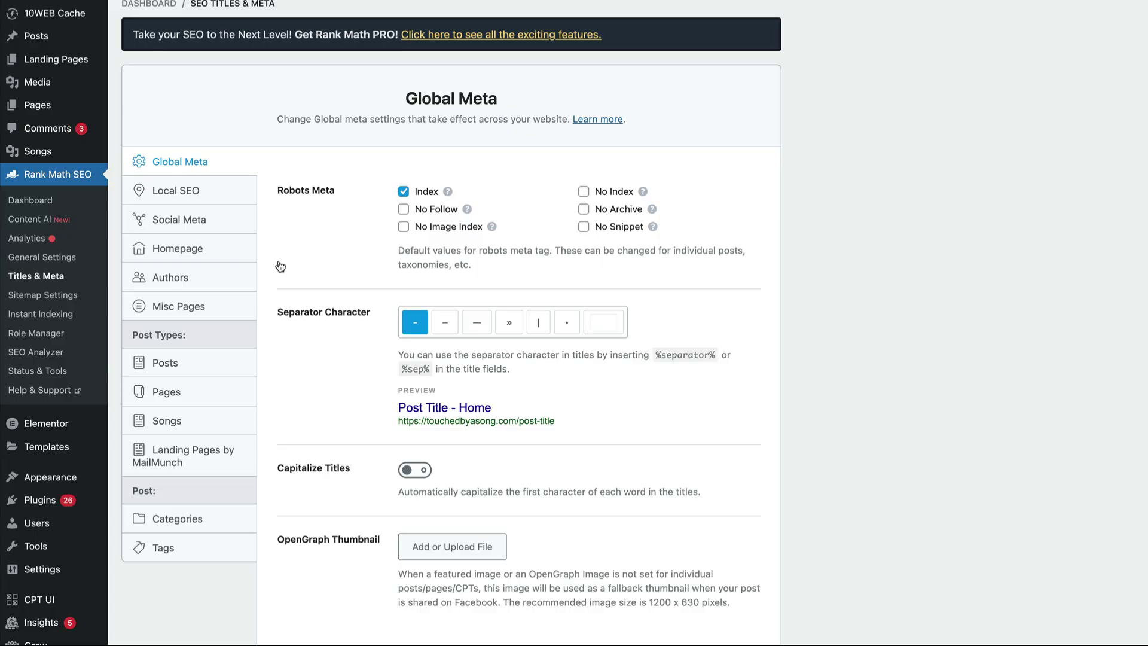
pyautogui.scroll(-1, 280, 266)
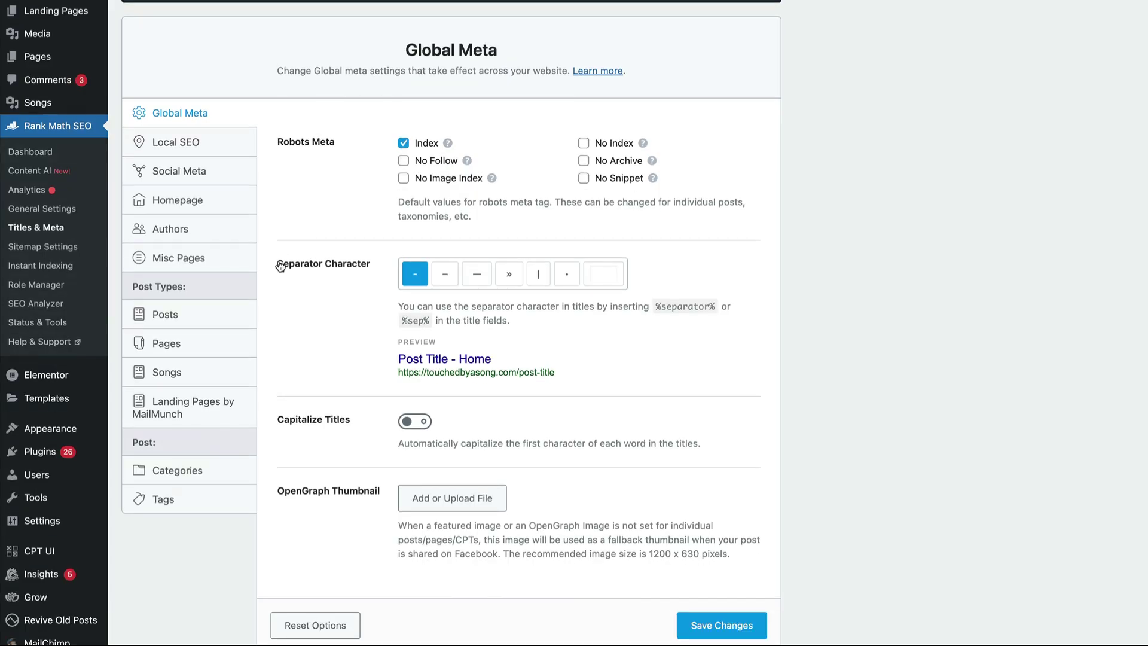
pyautogui.click(28, 304)
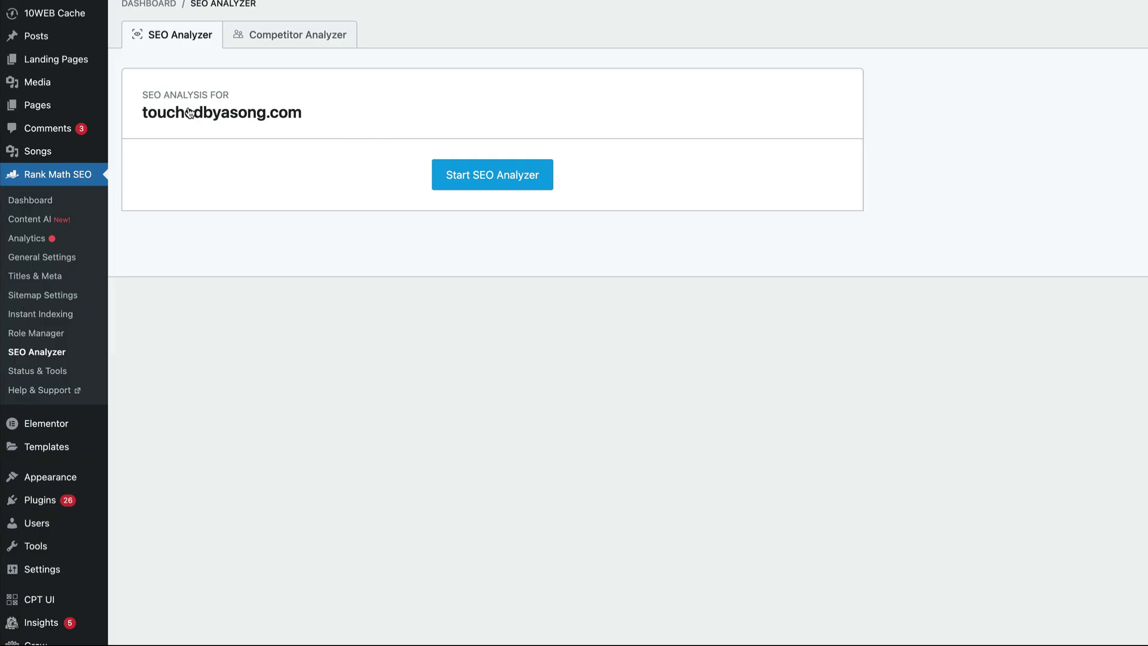
pyautogui.click(481, 185)
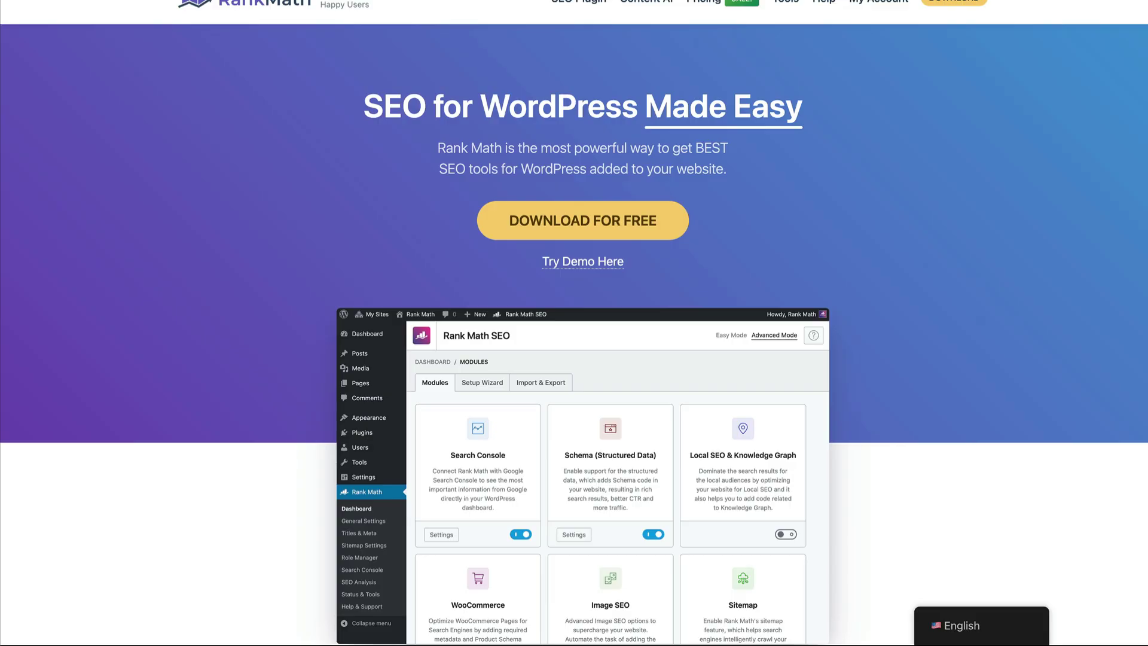
# Open Rank Math pricing and start a PRO plan purchase, highlighting the $83.88 total
pyautogui.click(710, 7)
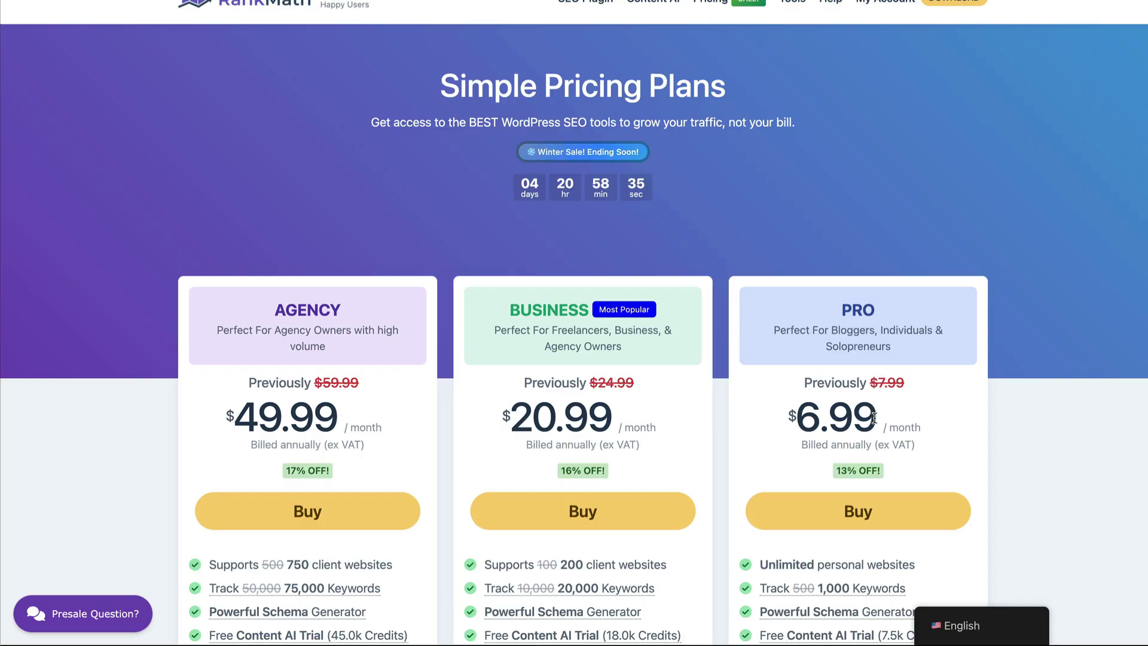
pyautogui.scroll(-3, 874, 417)
pyautogui.click(838, 380)
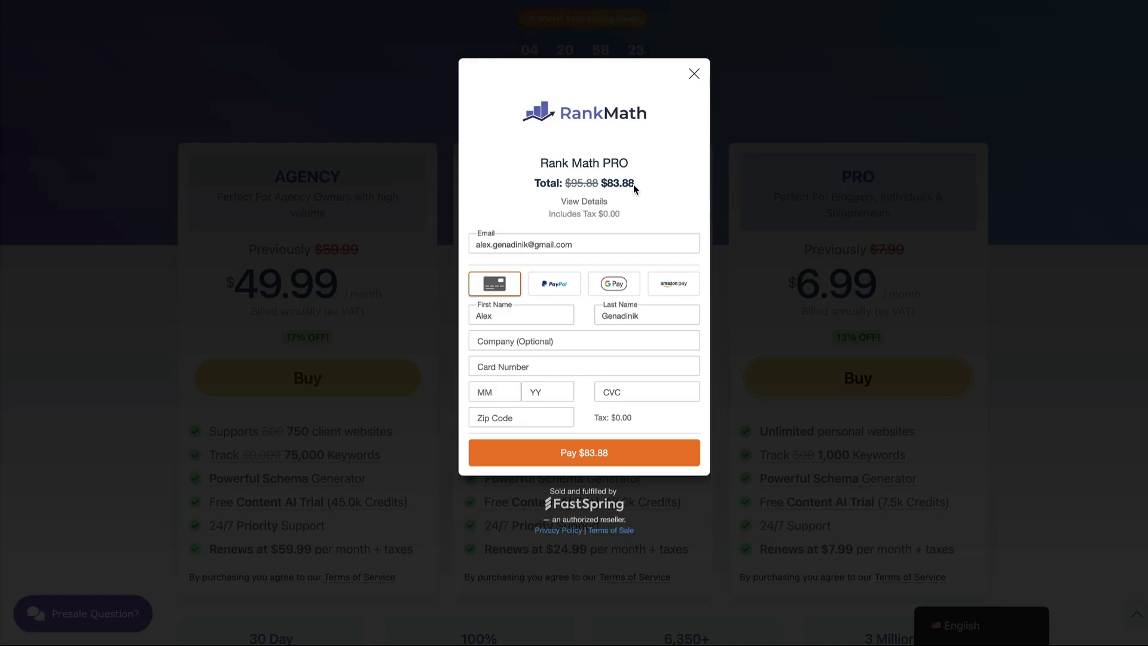
pyautogui.doubleClick(610, 186)
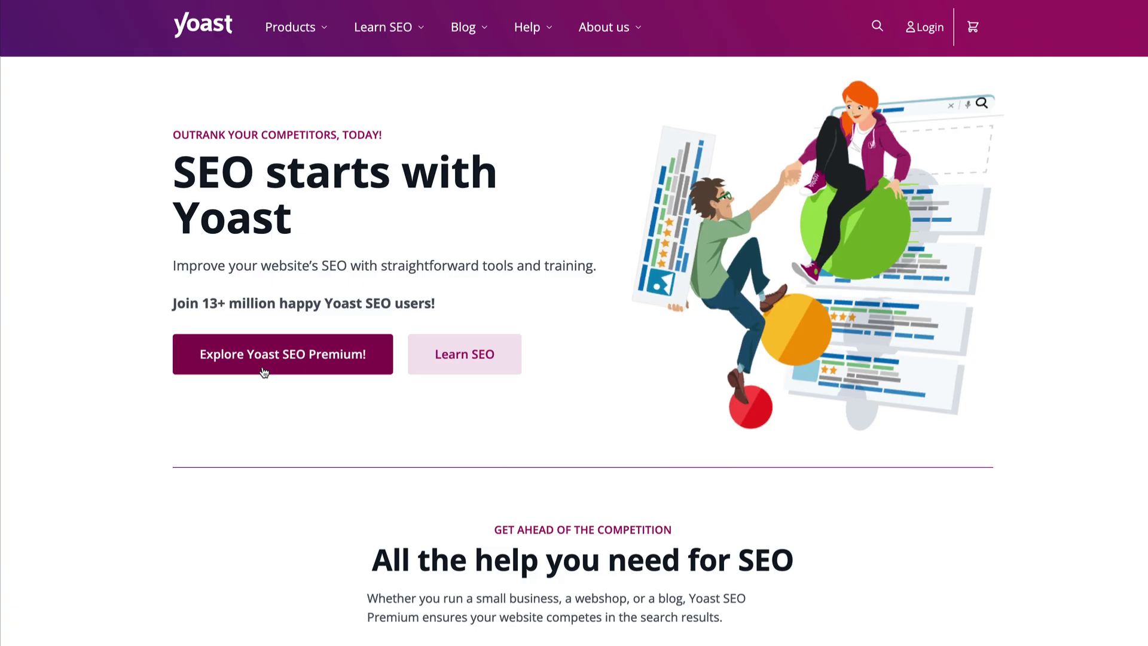
# Browse the Yoast Products menu, then open the Yoast SEO Premium page priced at $99 per year
pyautogui.click(300, 33)
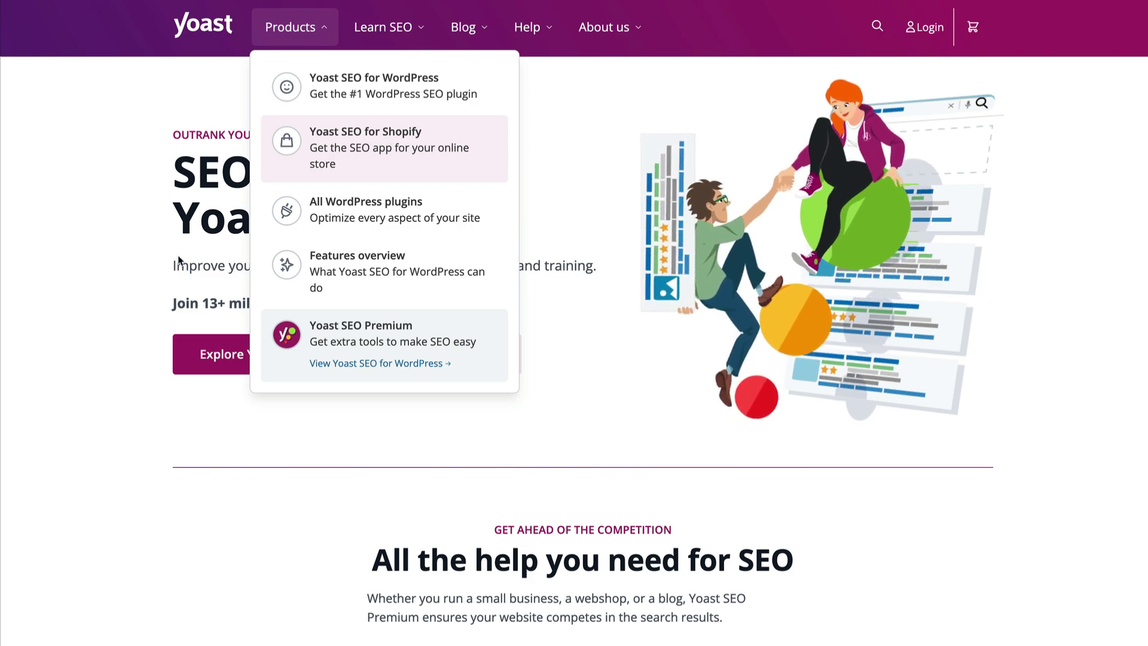
pyautogui.click(123, 298)
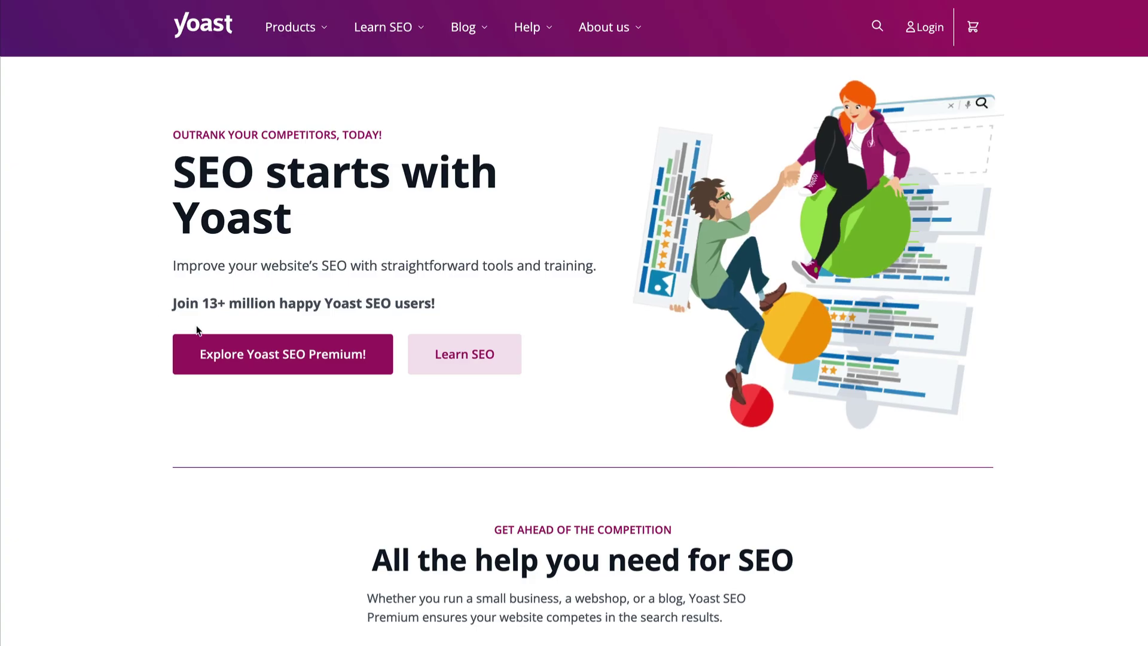
pyautogui.click(263, 356)
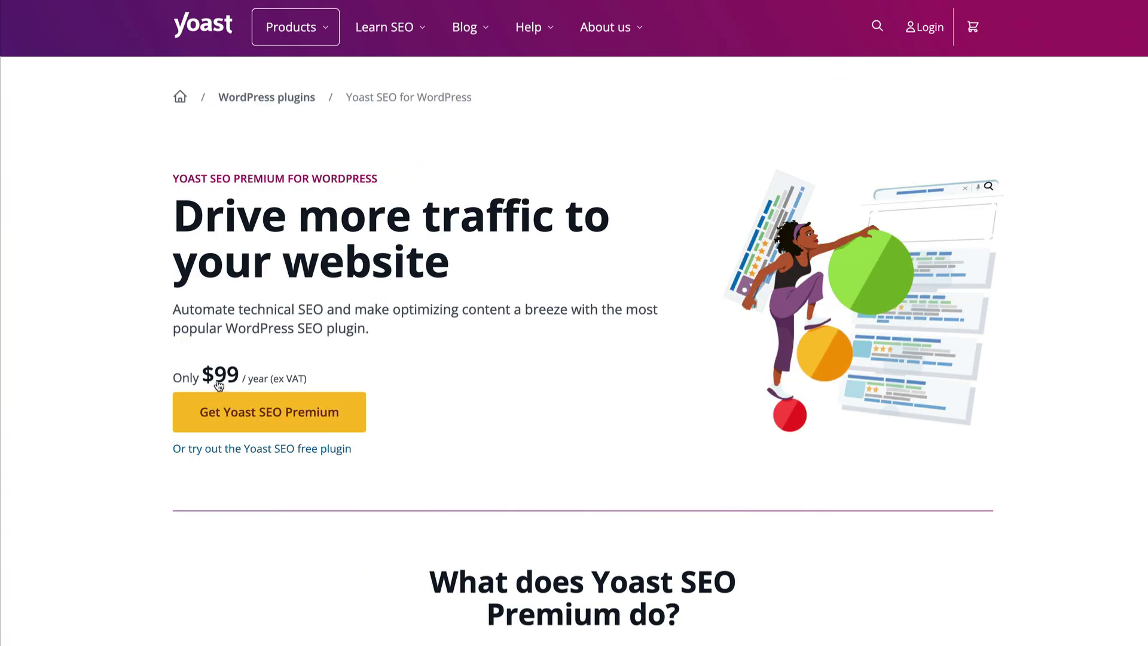